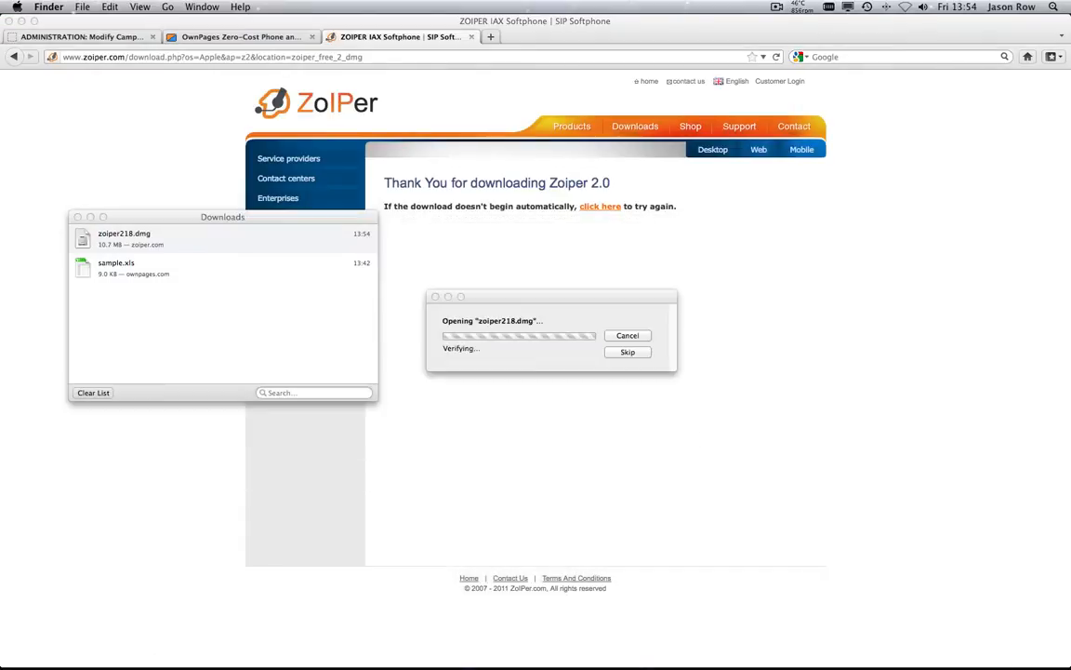
Launch Zoiper and start adding a new SIP account from the Options menu
double_click(483, 226)
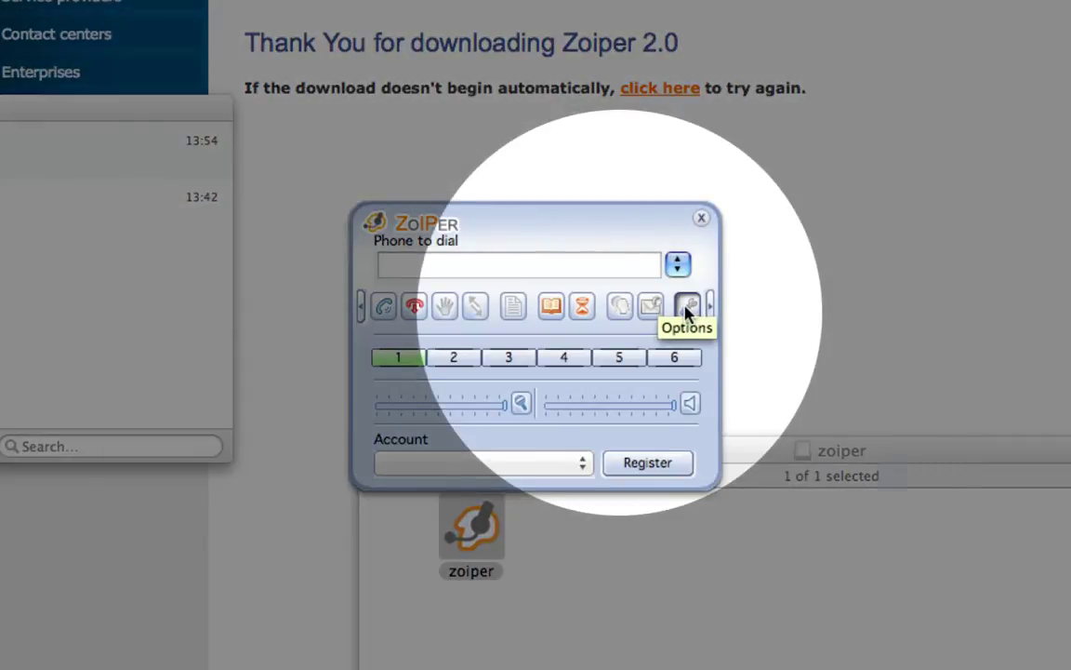
click(687, 310)
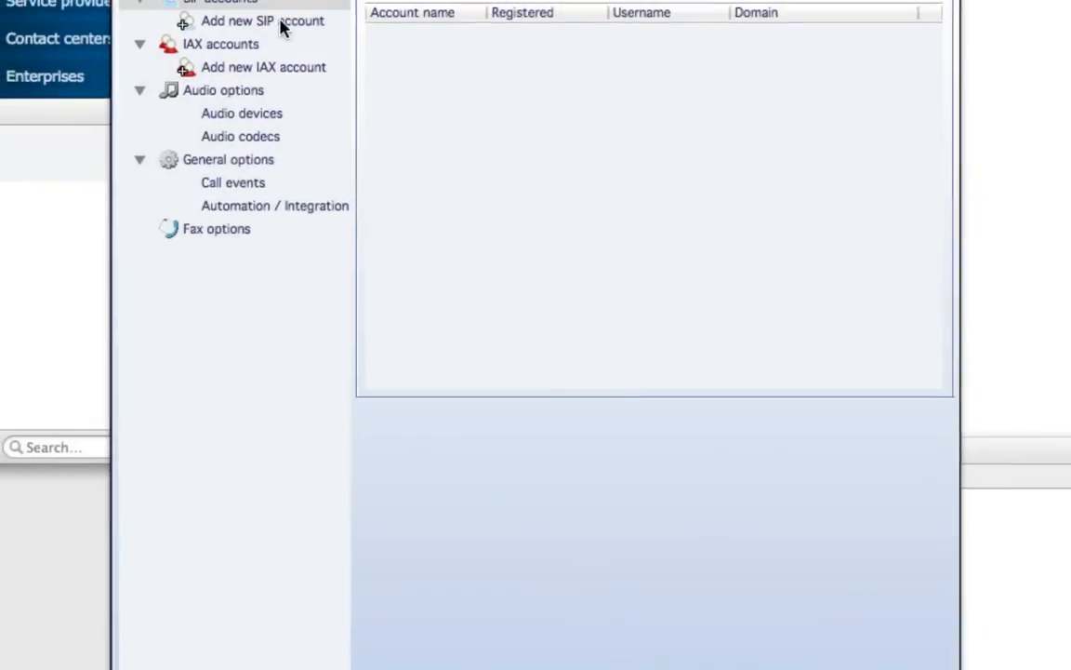
click(335, 136)
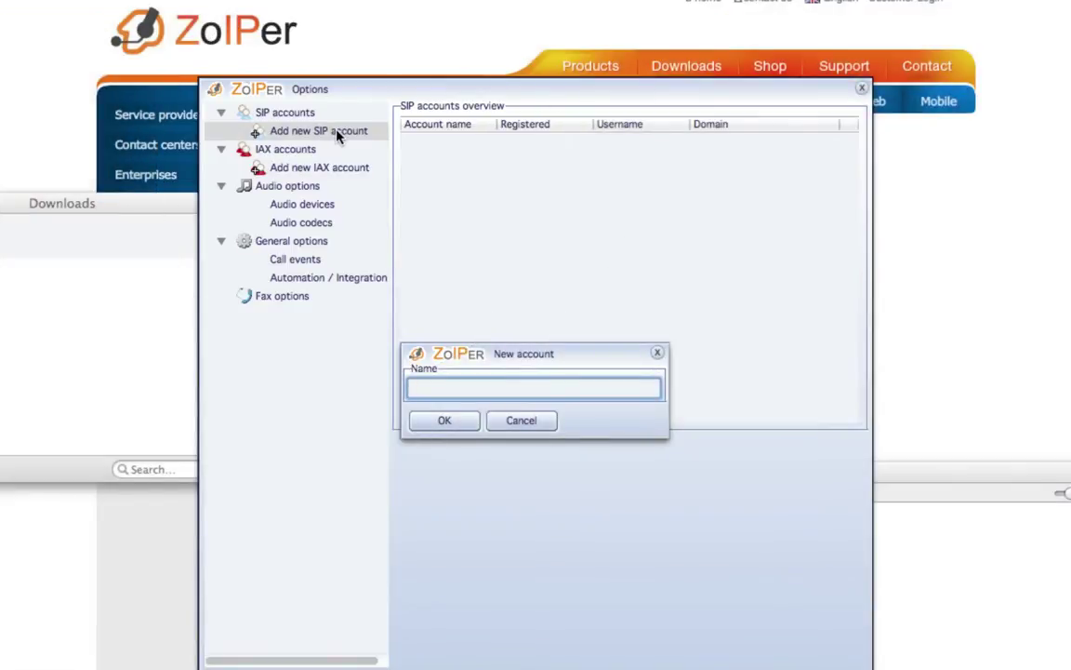
text(cc7)
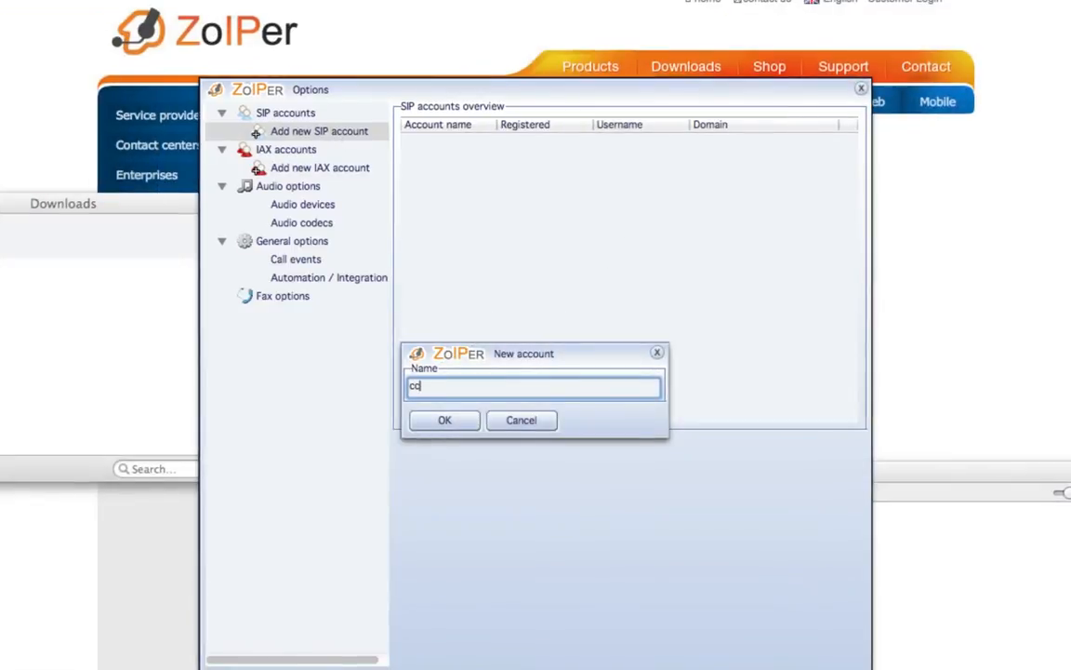
text(01)
key(Return)
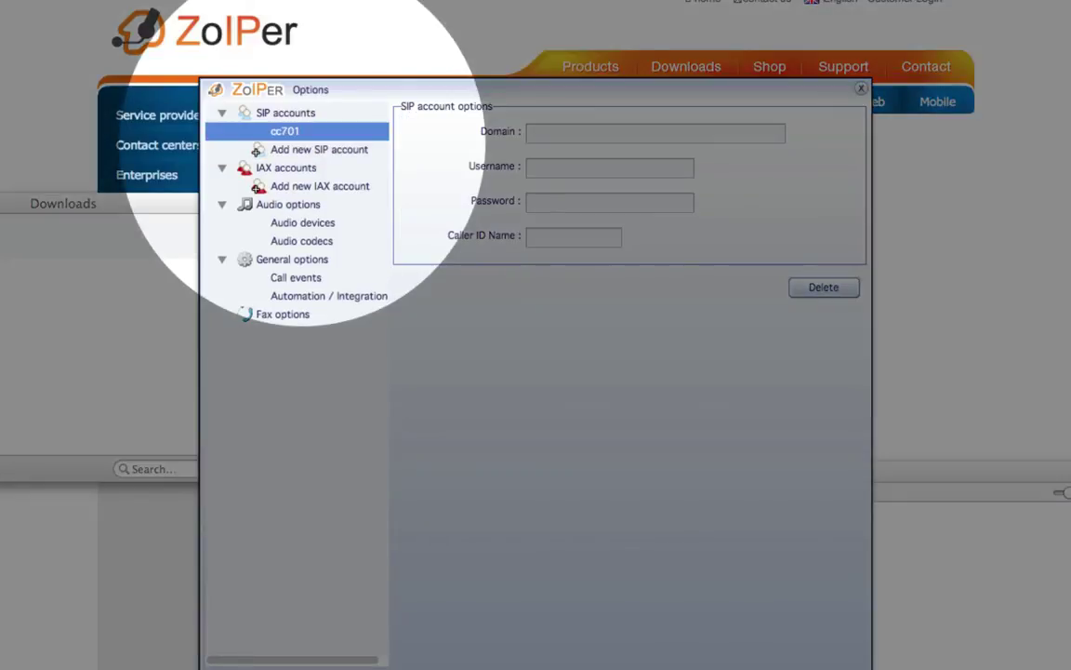
click(655, 131)
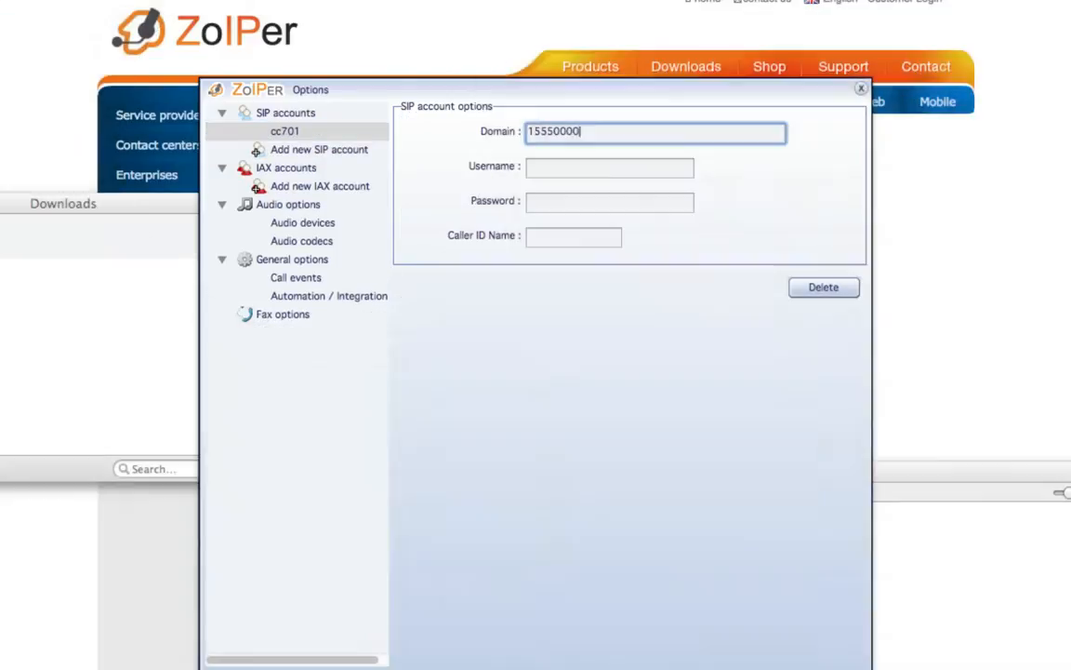
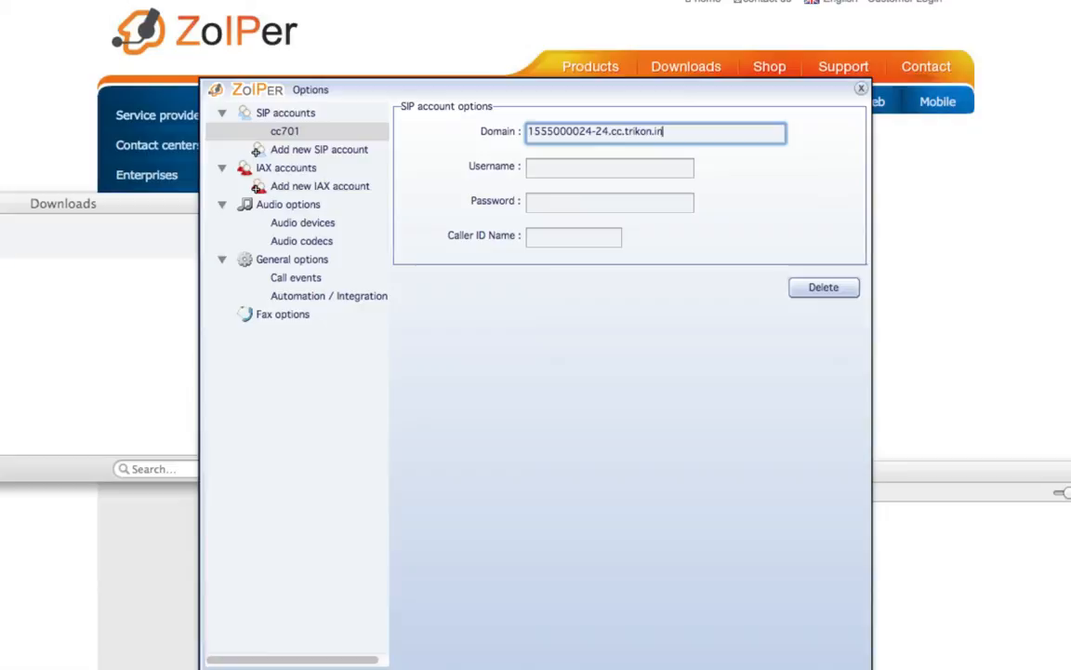
key(Tab)
key(Tab)
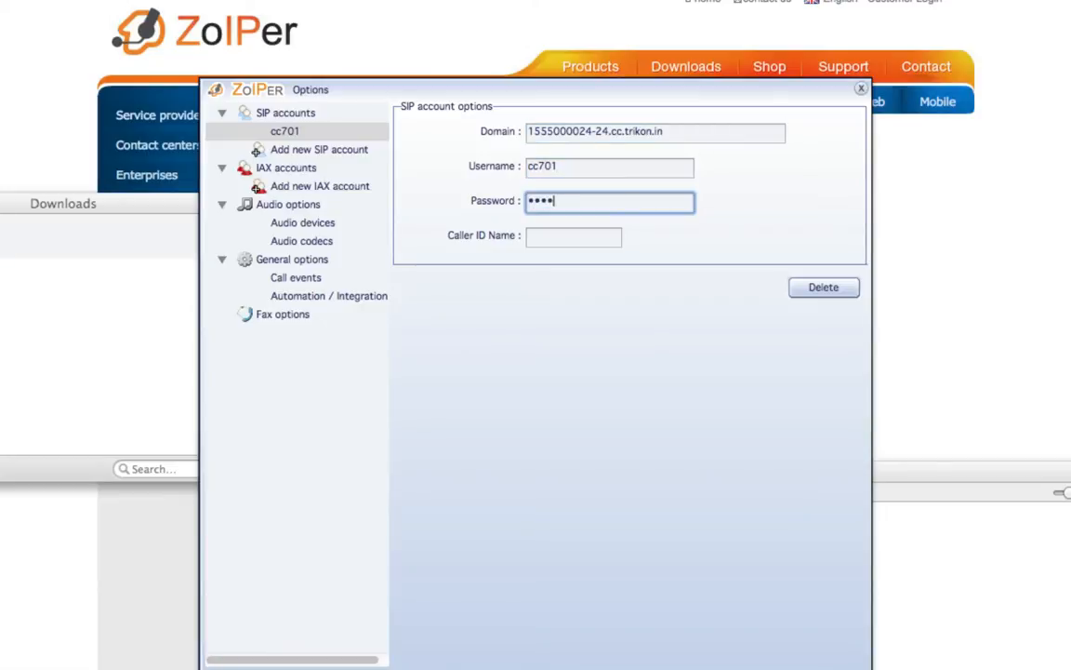
key(Tab)
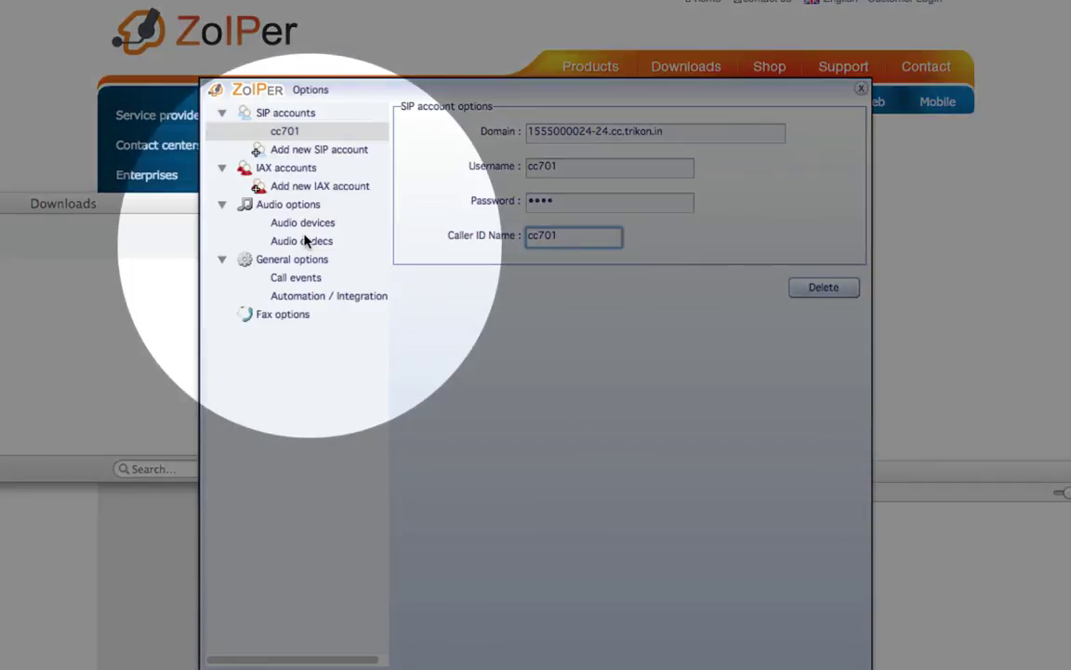
Remove GSM, iLBC 30, a-law and u-law so Speex is the only selected audio codec
click(306, 241)
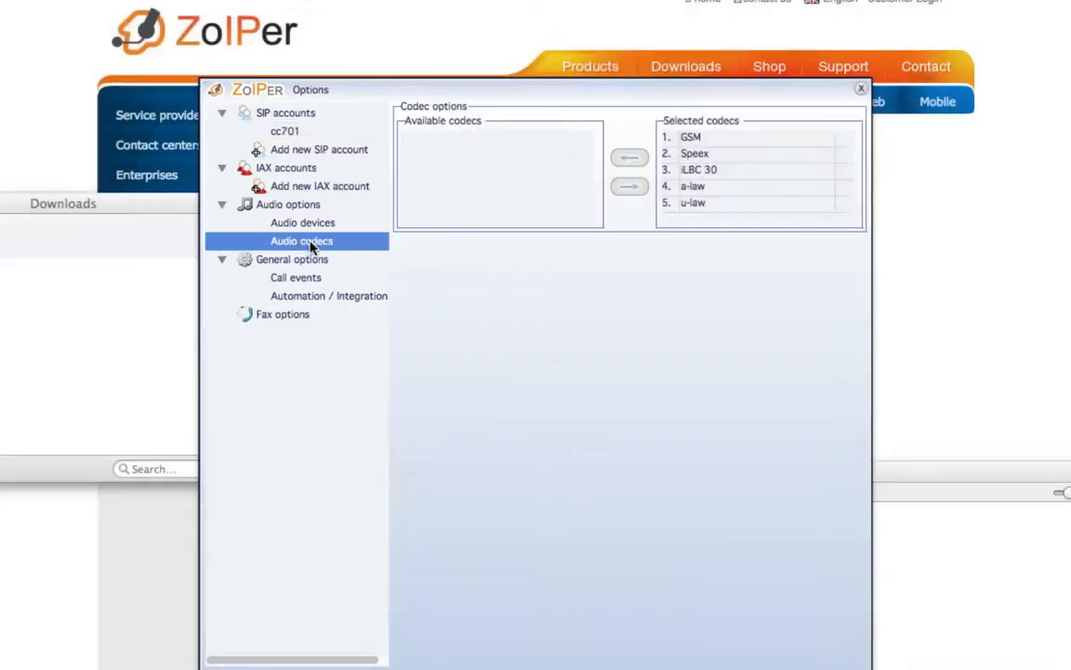
click(690, 137)
click(630, 187)
click(697, 152)
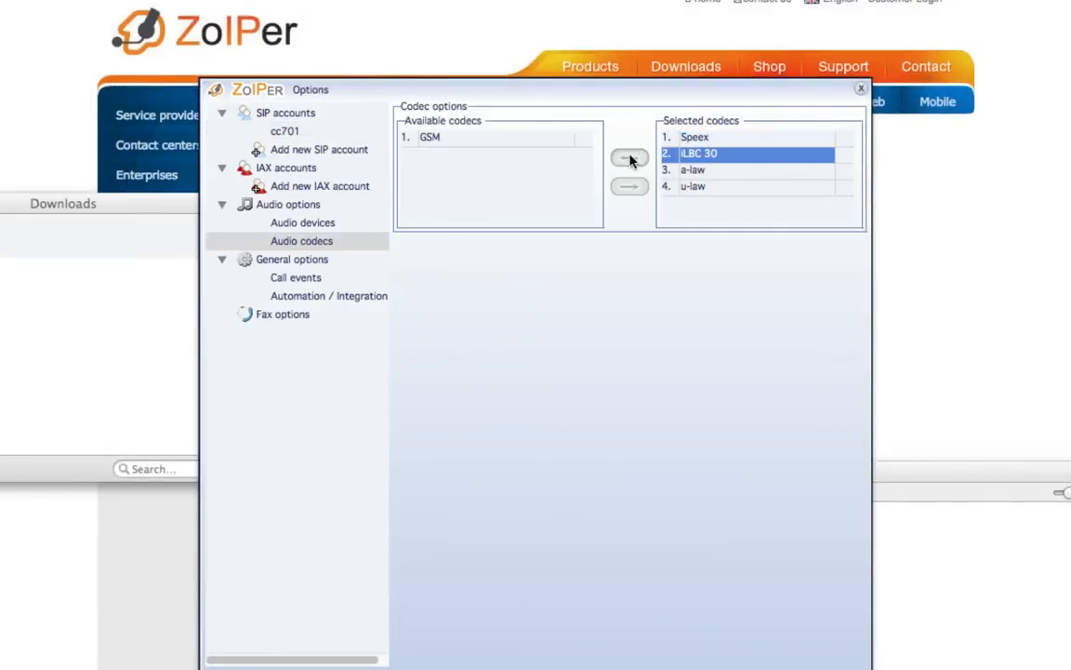
click(629, 187)
click(692, 153)
click(628, 187)
click(692, 154)
click(628, 187)
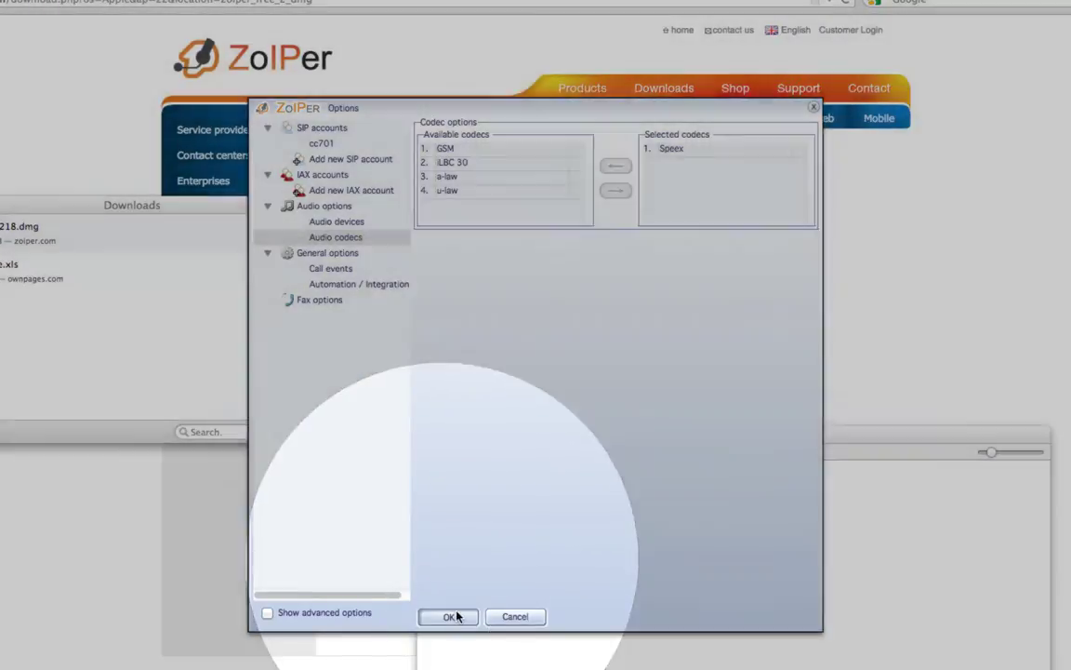
Save the options and register the cc701 account with the server
click(448, 616)
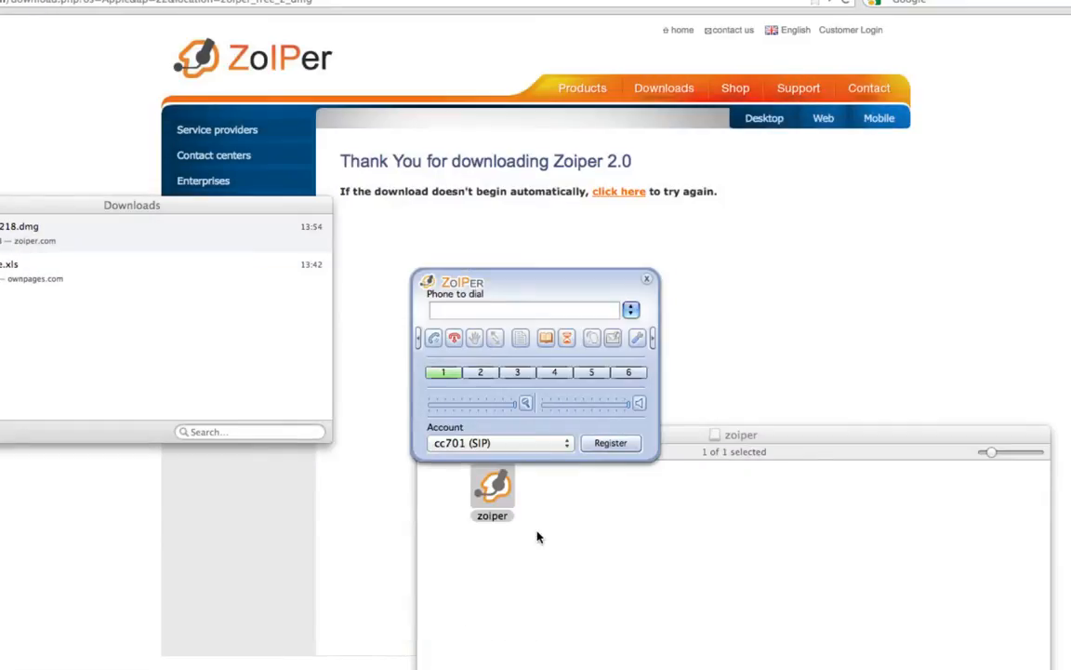
click(610, 444)
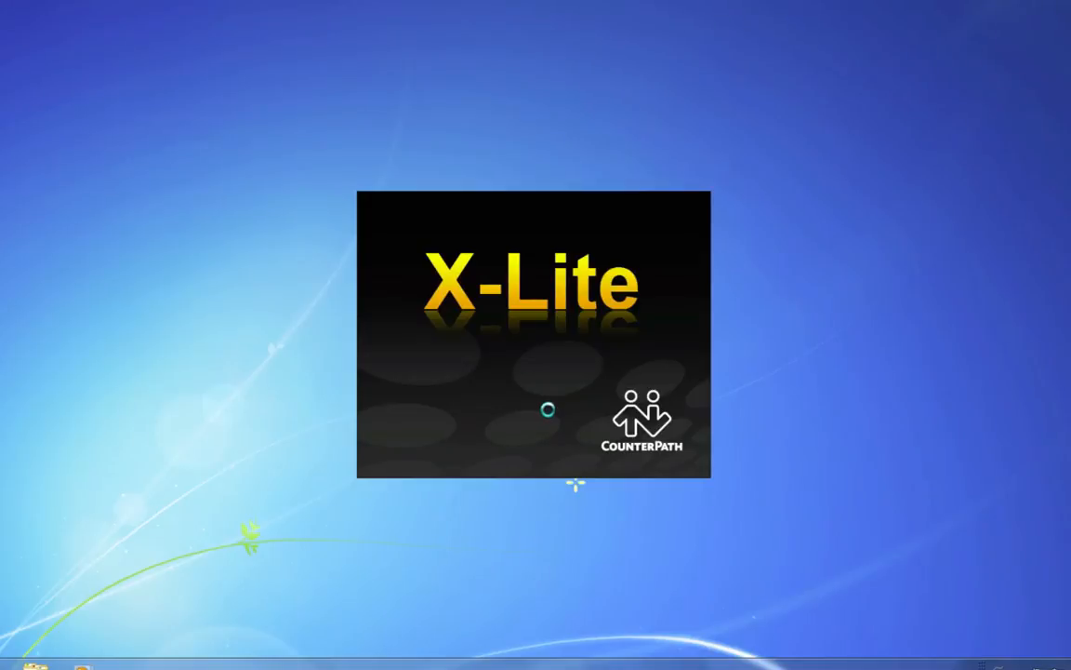
Show X-Lite's Softphone menu after launching it
click(444, 134)
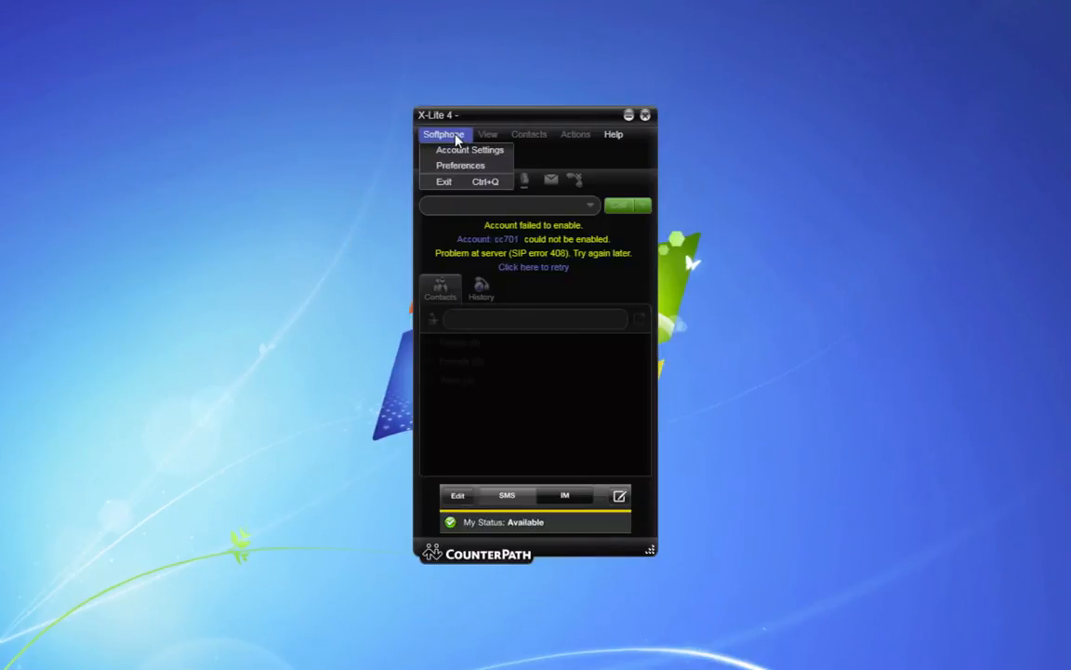
click(470, 150)
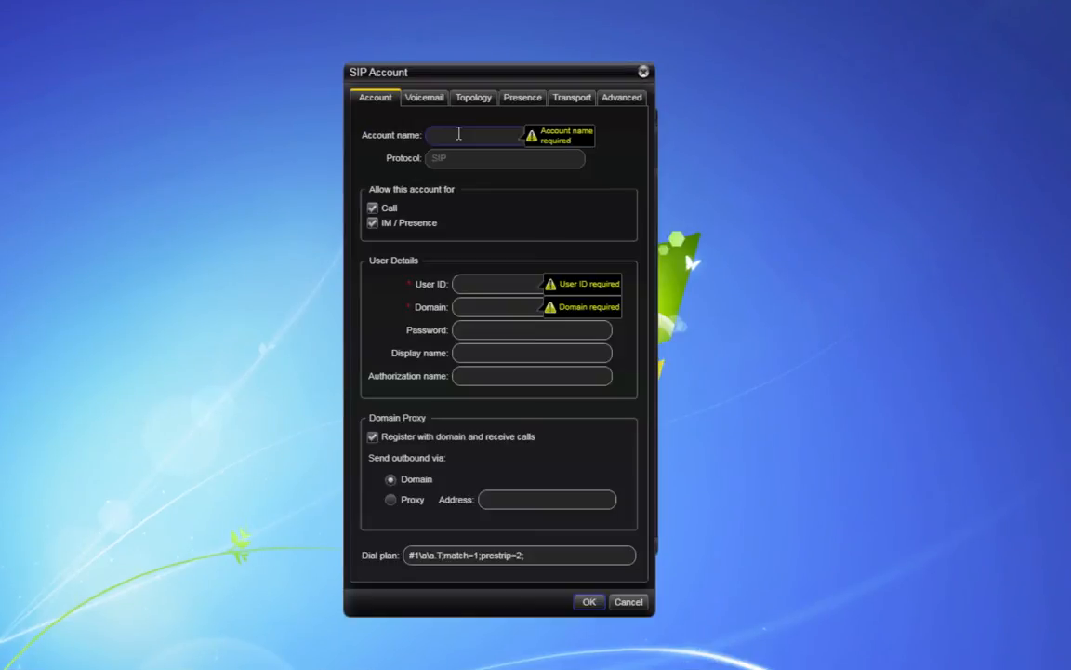
key(Tab)
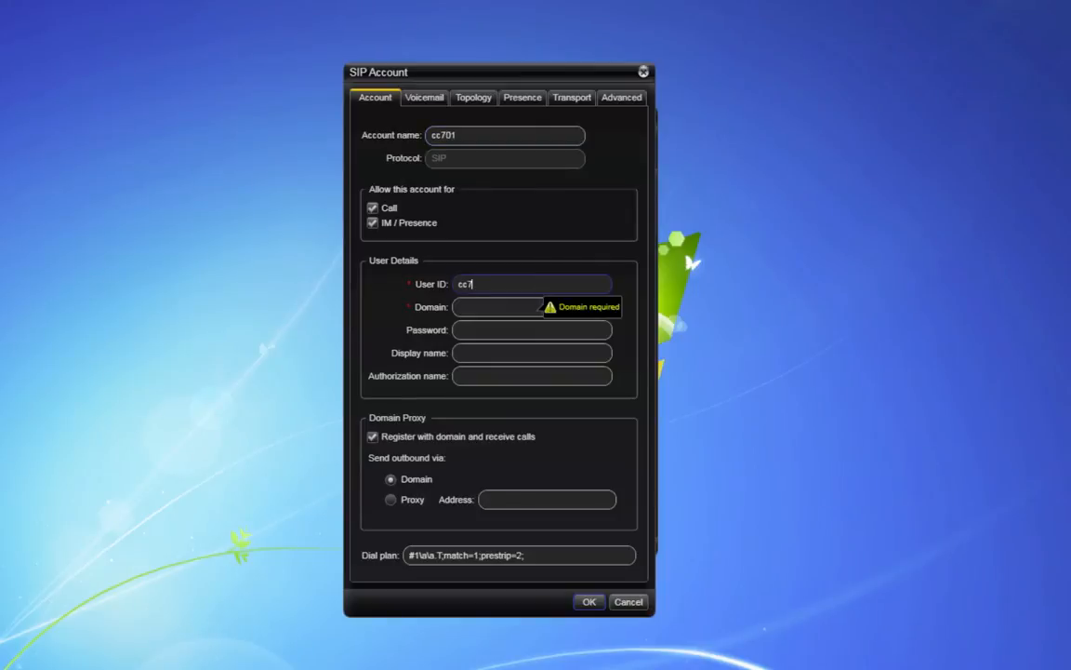
key(Tab)
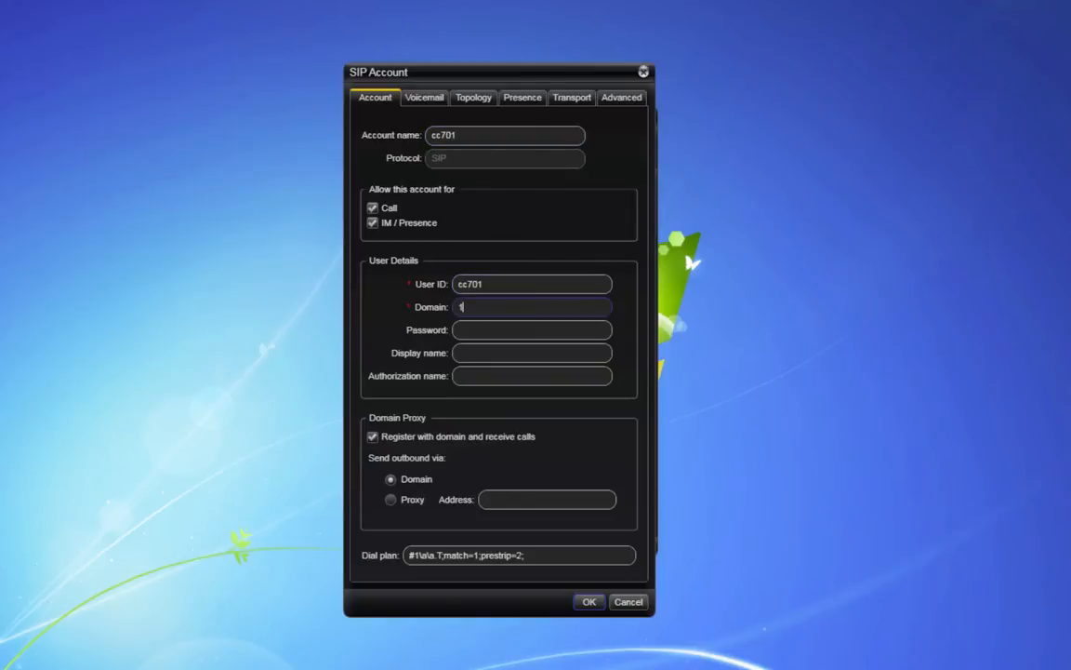
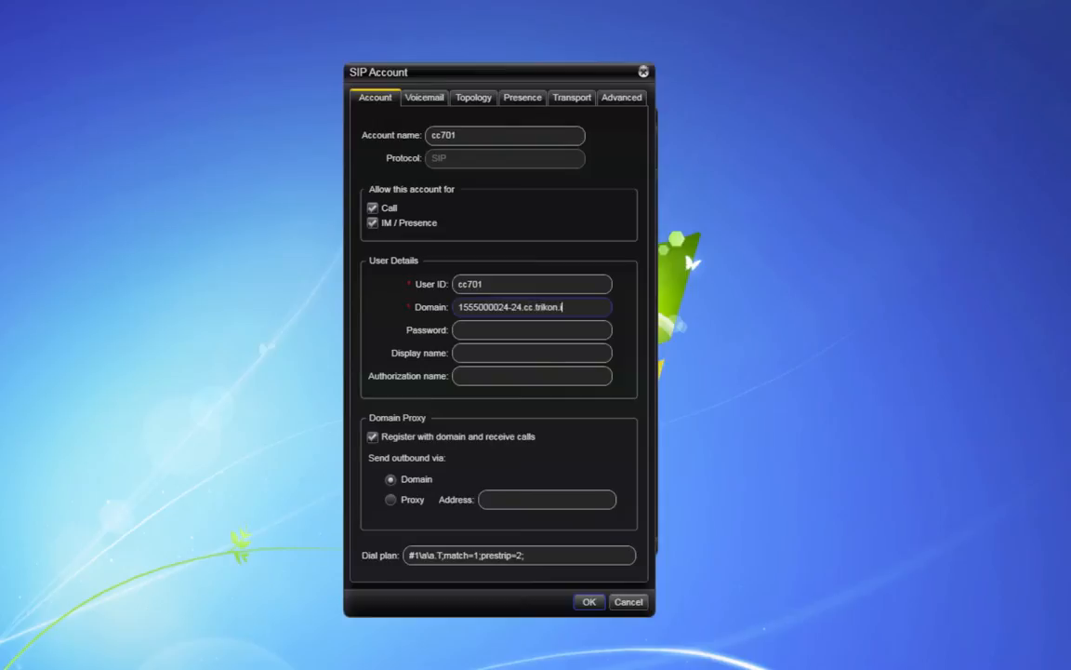
key(Tab)
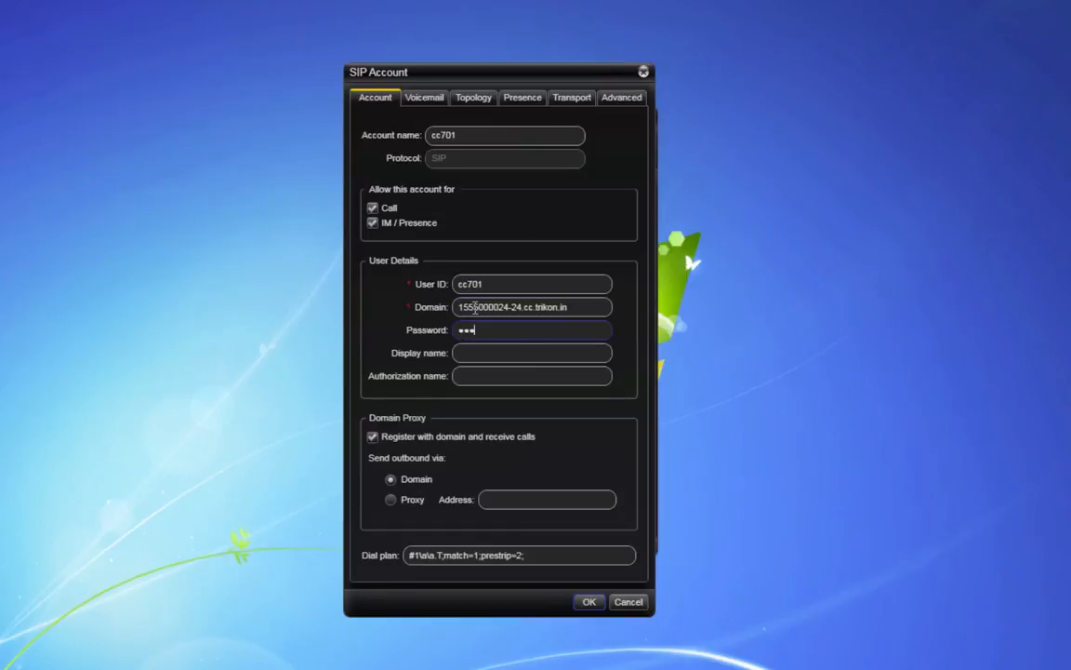
key(Tab)
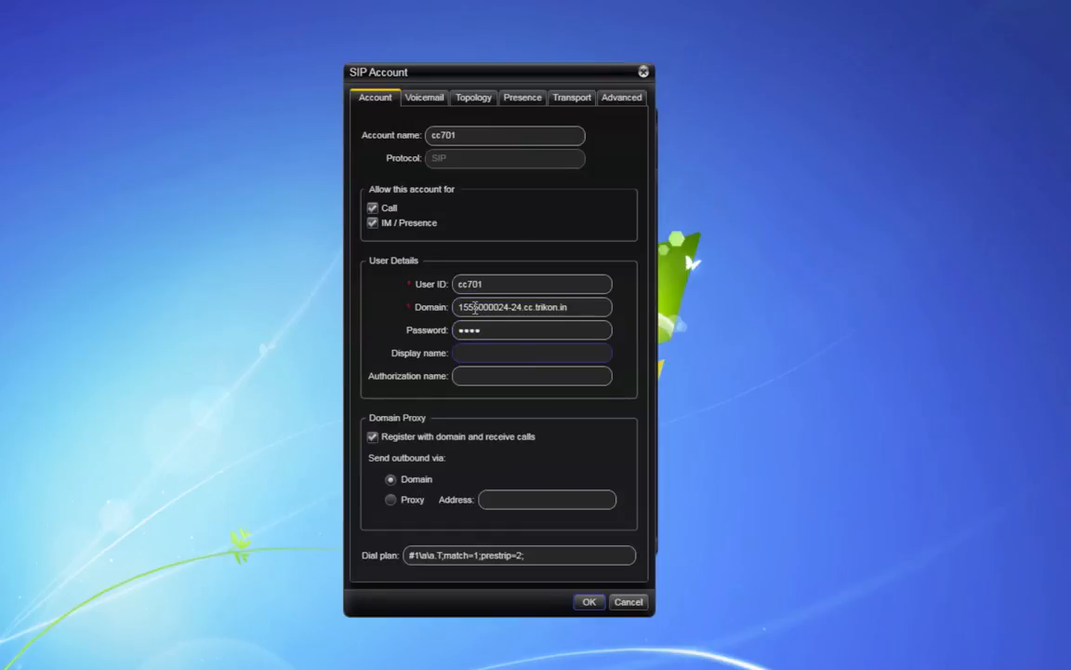
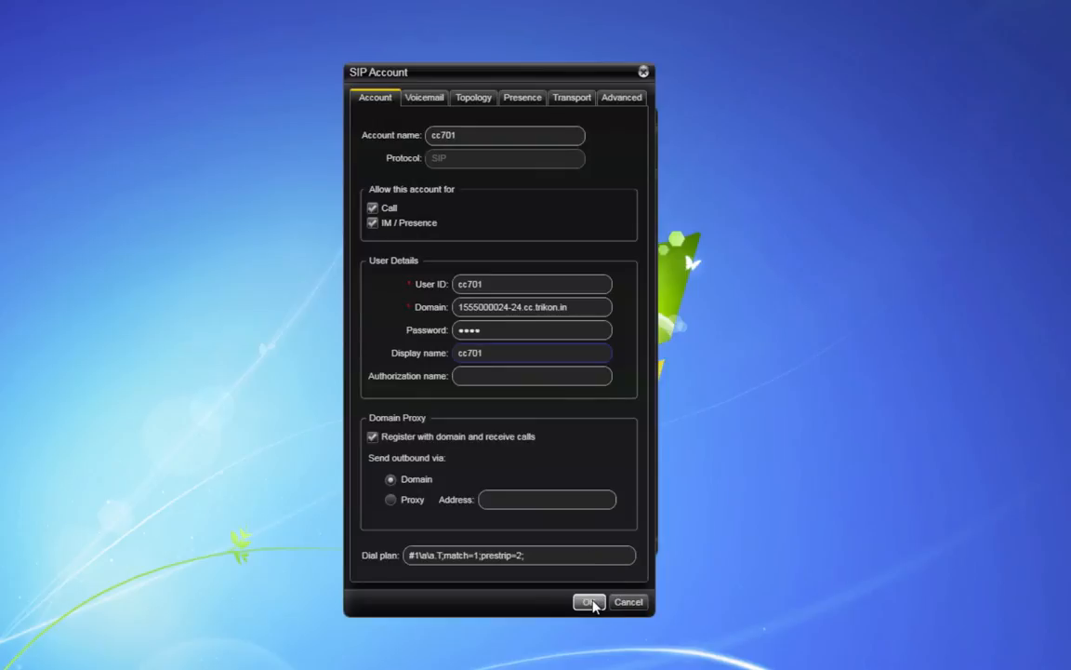
click(589, 602)
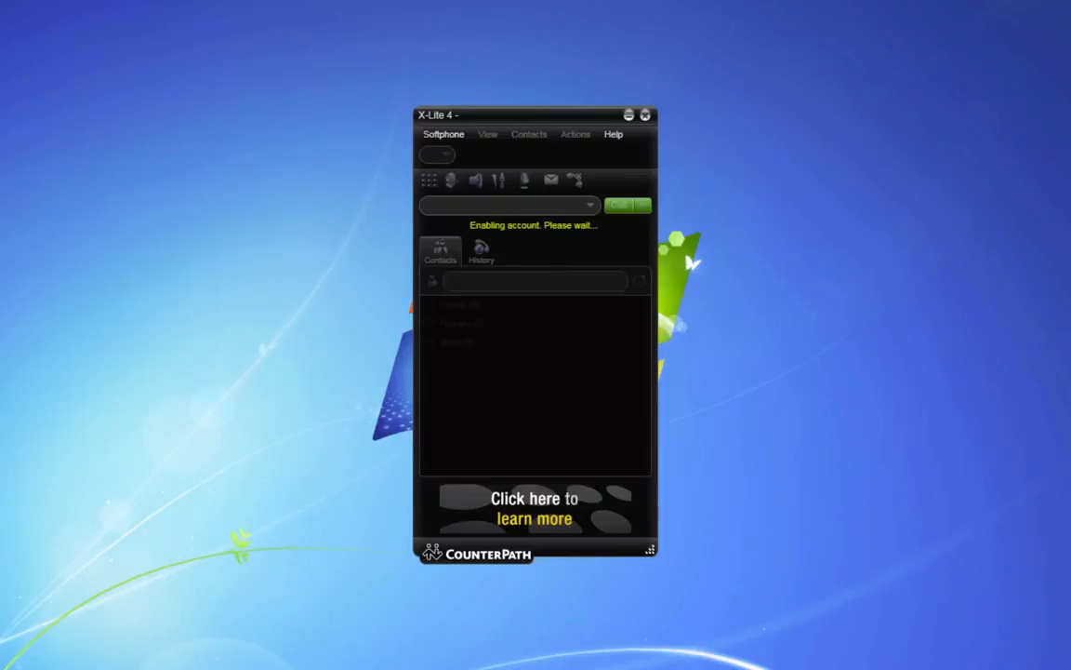
In Audio Codecs preferences, move BroadVoice-32 and G711 uLaw to available, leaving G711 aLaw enabled
click(443, 134)
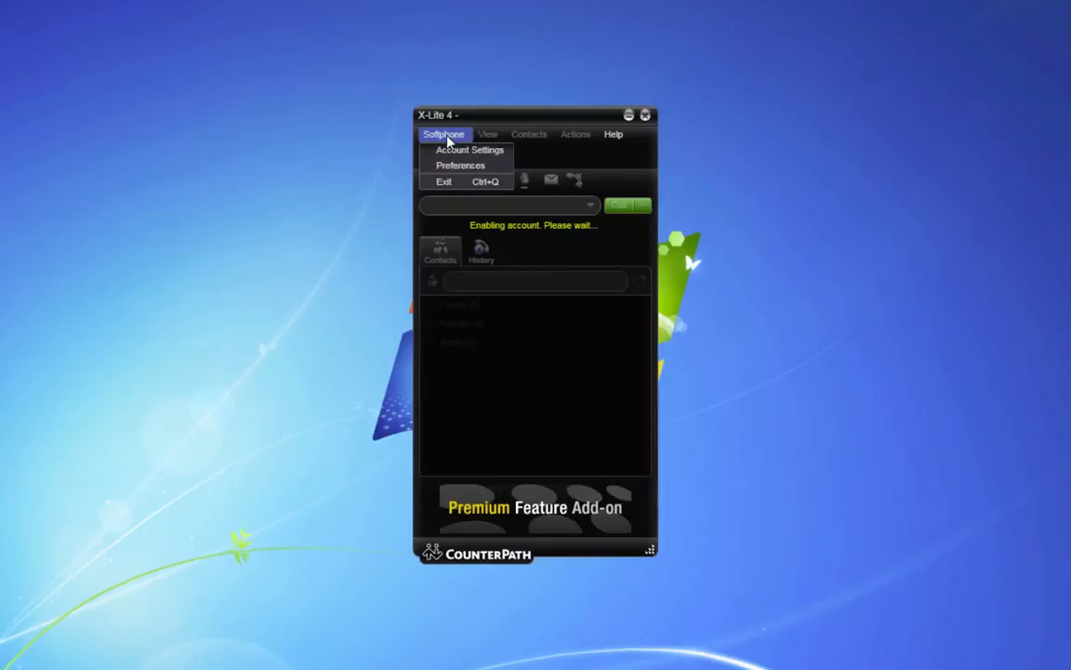
click(455, 169)
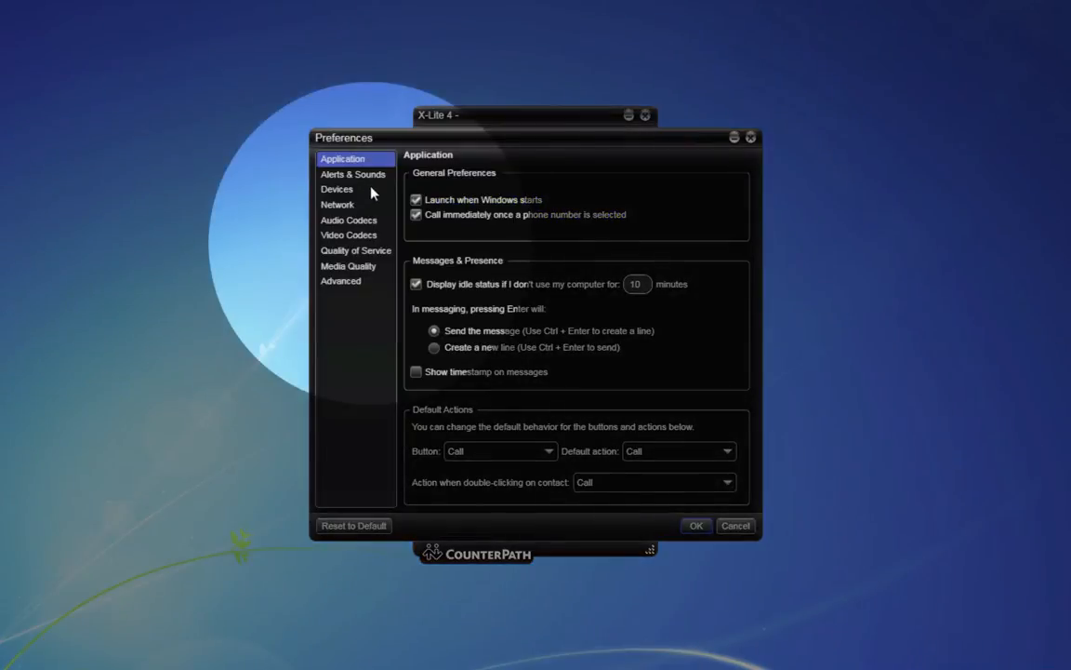
click(349, 221)
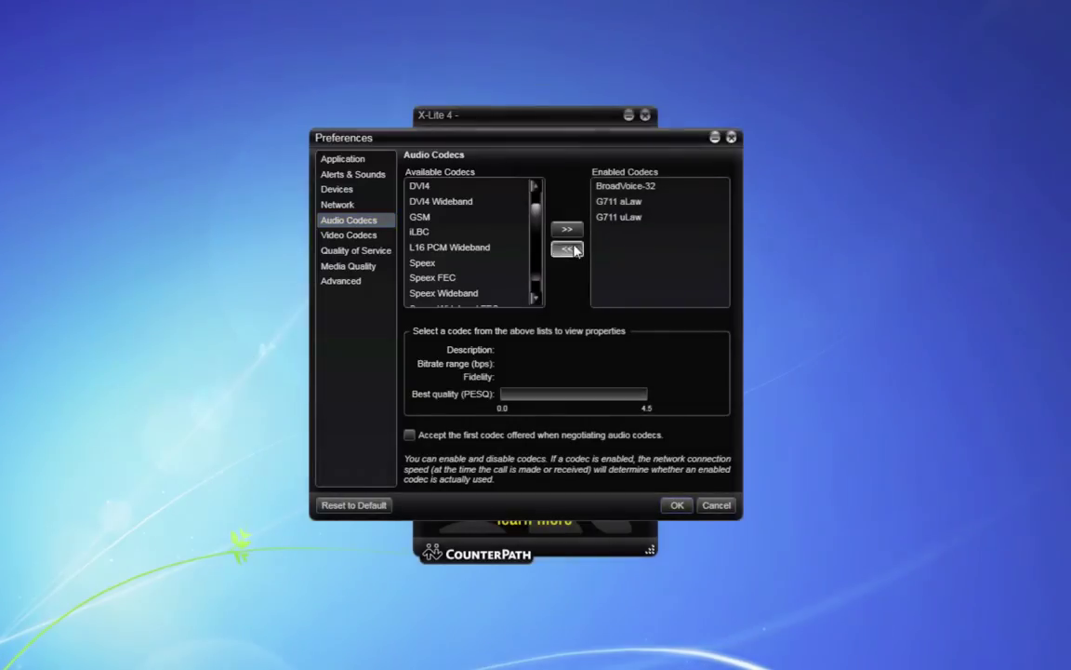
click(566, 248)
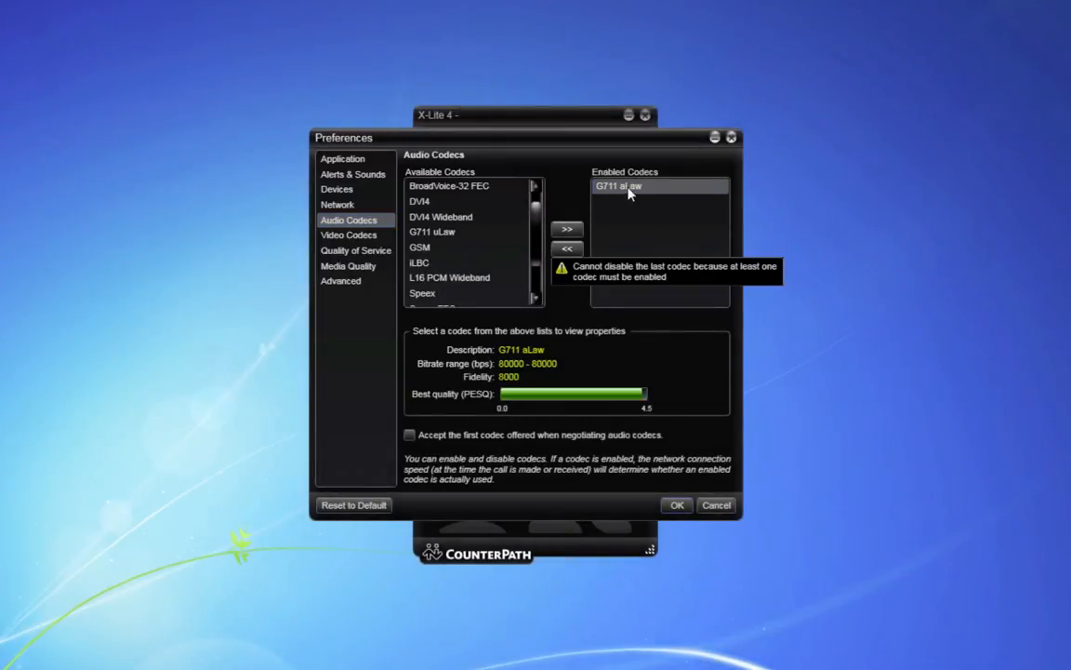